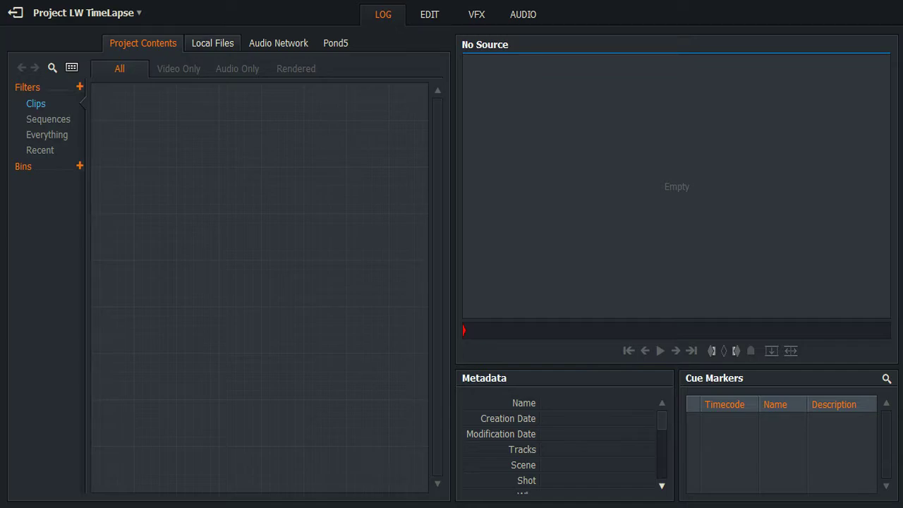
# Turn off Detect image-sequences so Stills lists DSC03103 to DSC03123 as separate JPGs
pyautogui.click(212, 43)
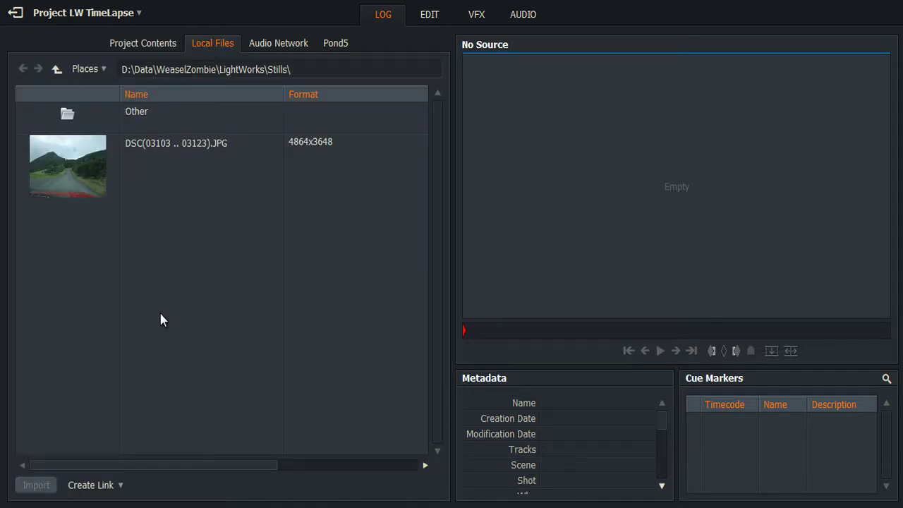
pyautogui.rightClick(98, 257)
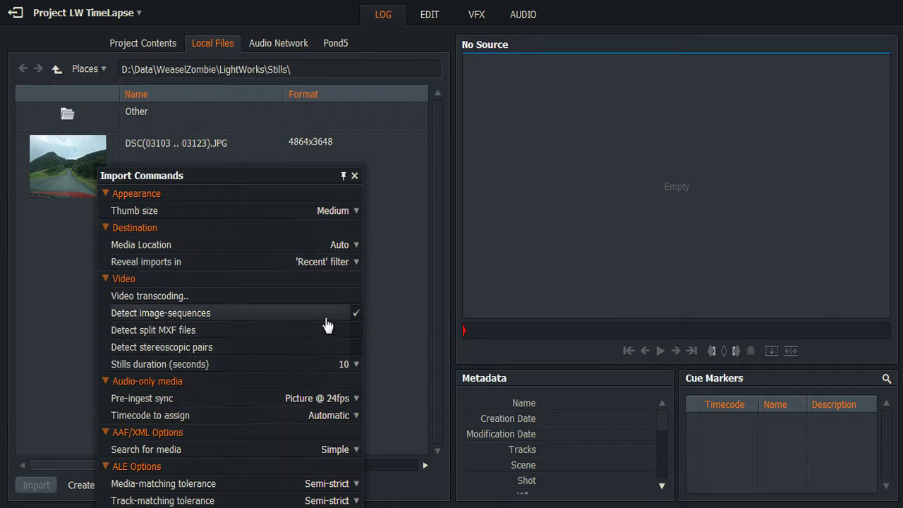
pyautogui.click(324, 316)
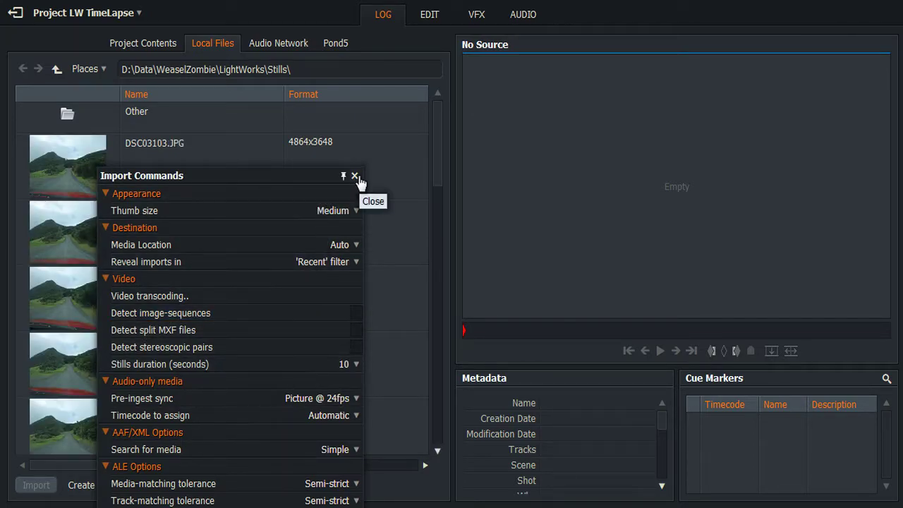
pyautogui.click(355, 176)
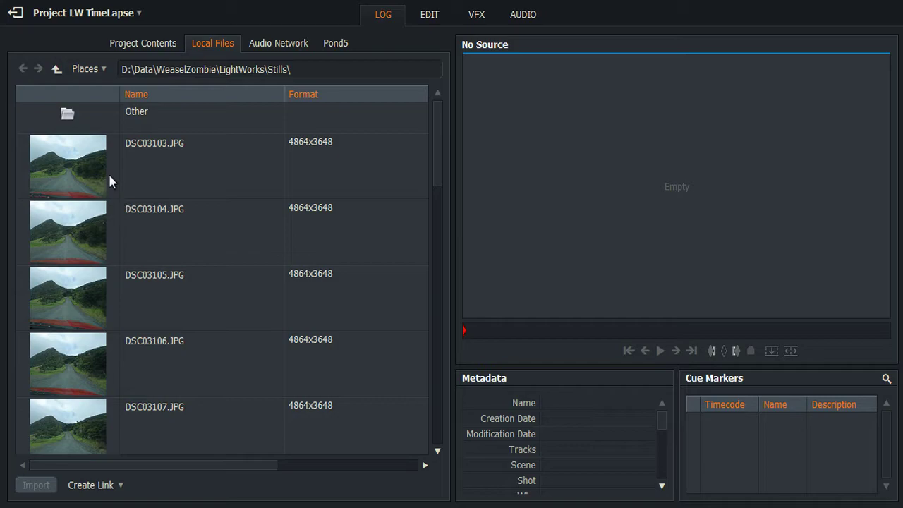
pyautogui.scroll(-8, 110, 182)
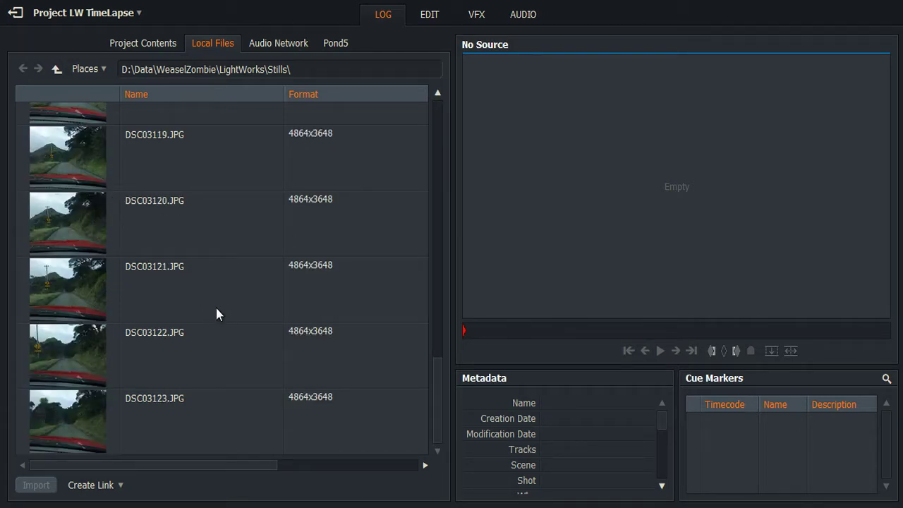
pyautogui.scroll(8, 216, 310)
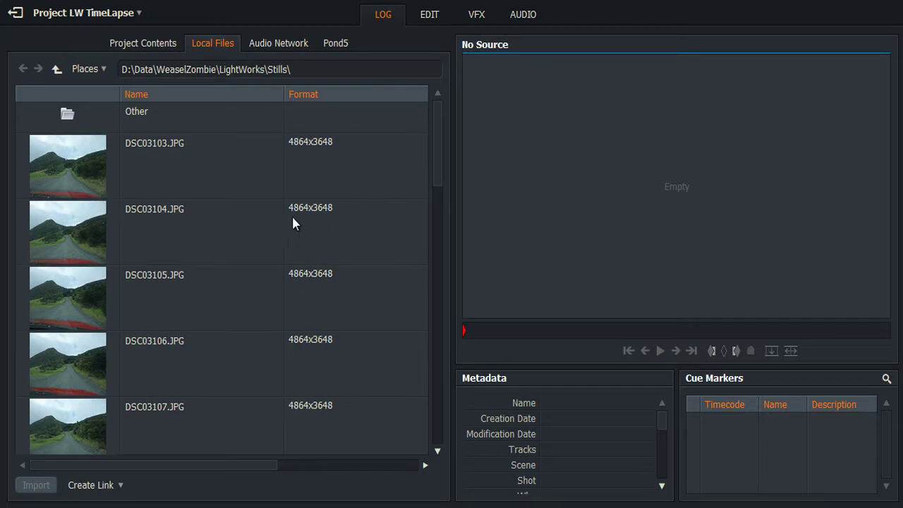
pyautogui.scroll(-8, 289, 221)
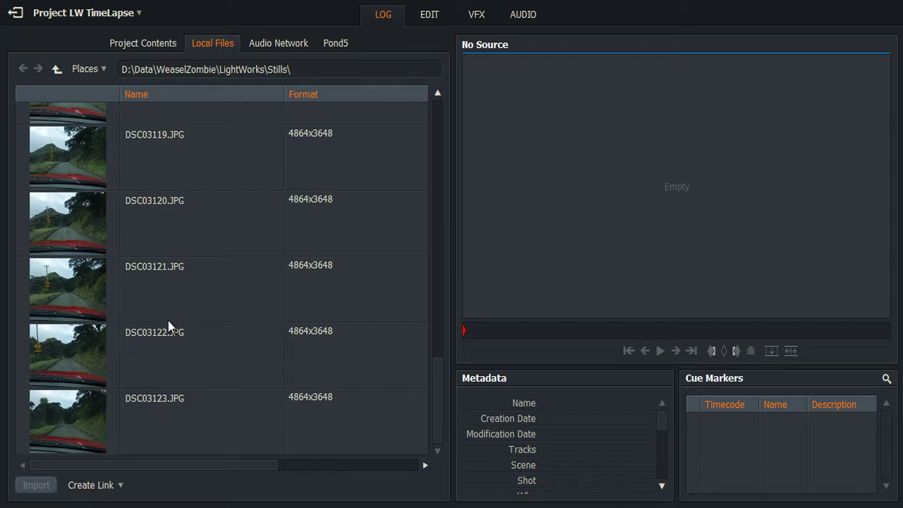
pyautogui.scroll(8, 173, 324)
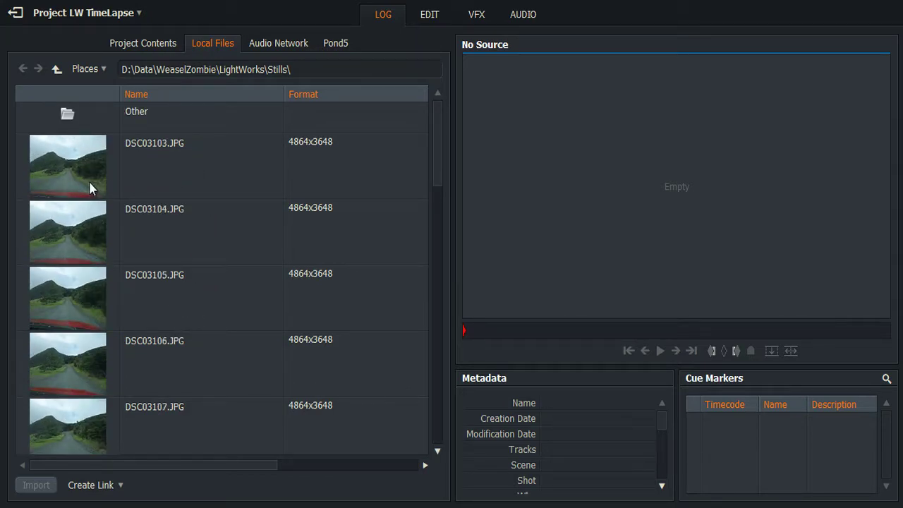
# Re-enable Detect image-sequences and import DSC(03103 .. 03123).JPG as one clip
pyautogui.rightClick(179, 185)
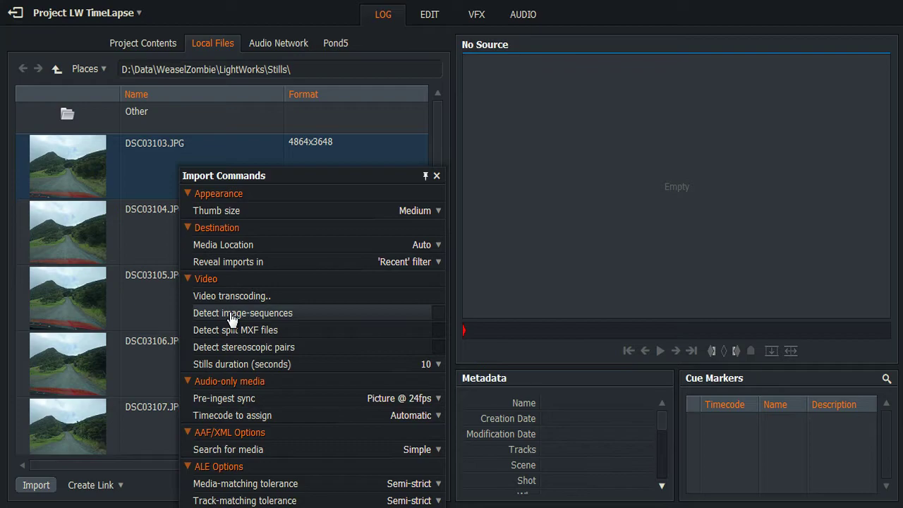
pyautogui.click(439, 314)
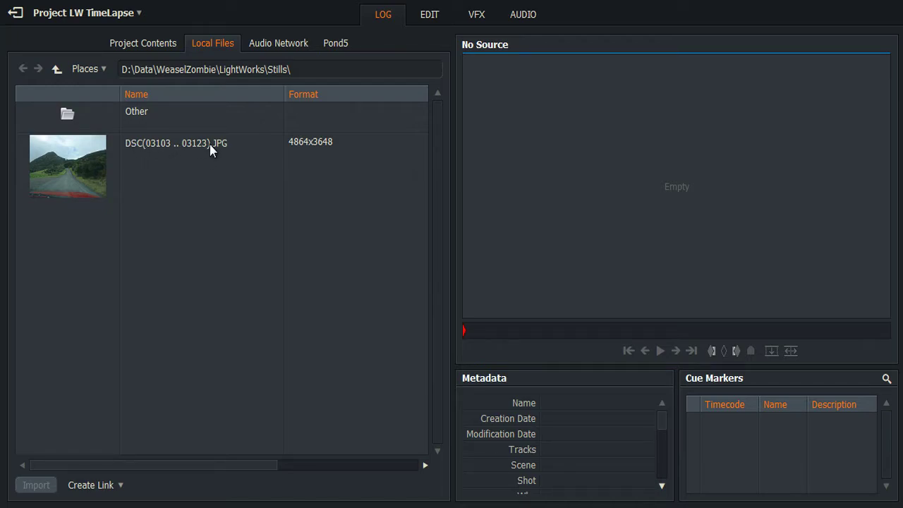
pyautogui.click(75, 167)
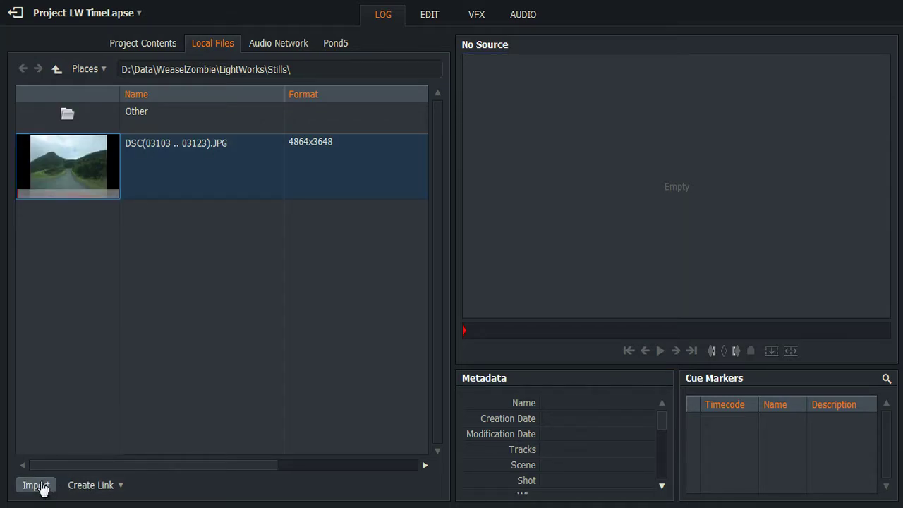
pyautogui.click(35, 485)
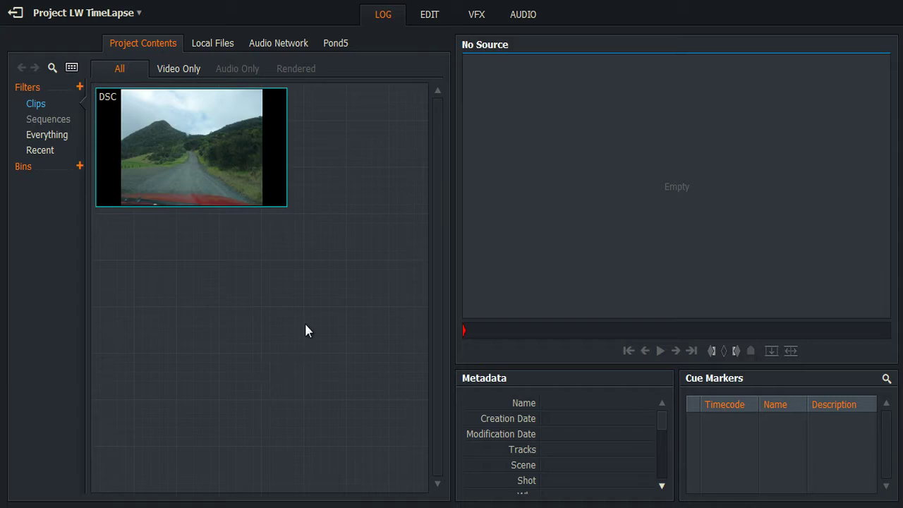
# Switch to the Edit workspace and jump the playhead to the timeline end and back
pyautogui.click(431, 15)
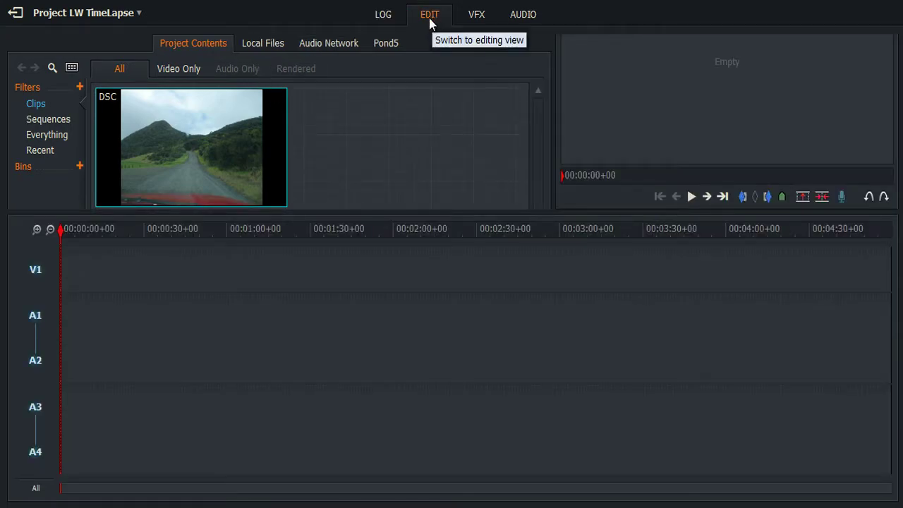
pyautogui.moveTo(176, 107); pyautogui.dragTo(180, 292)
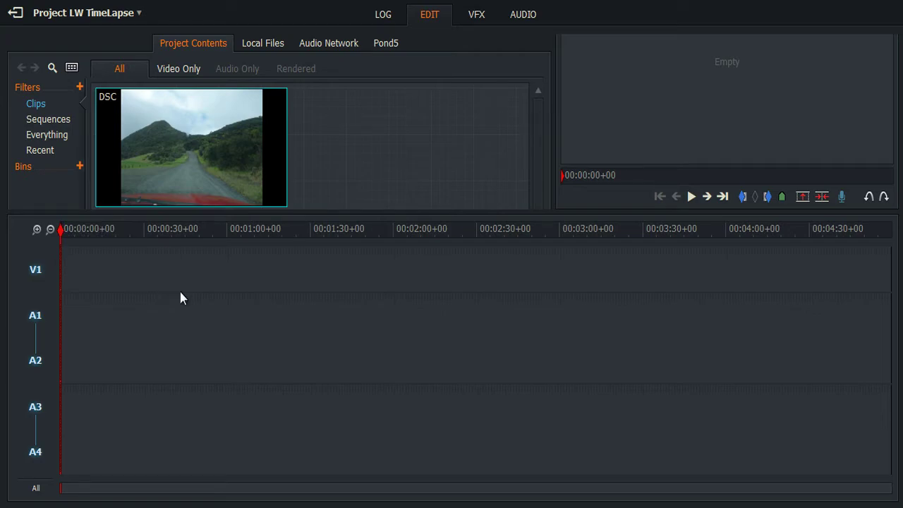
pyautogui.click(723, 196)
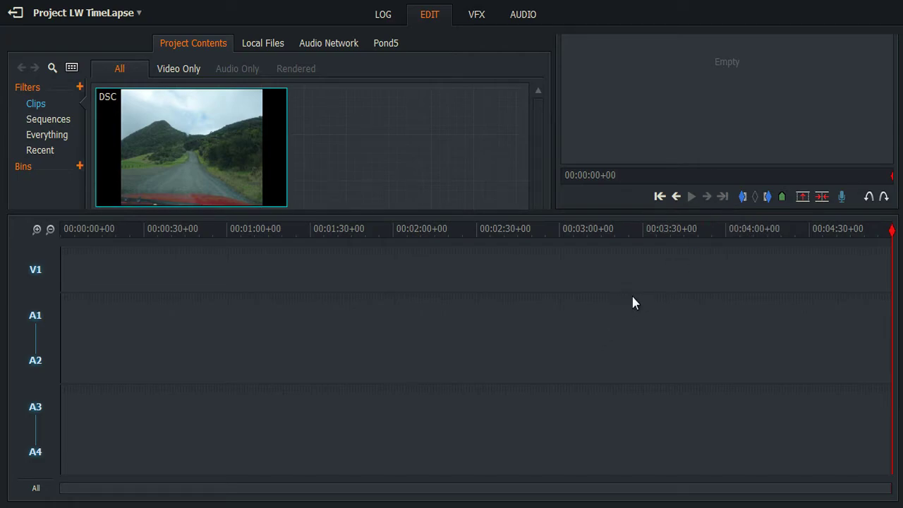
pyautogui.click(660, 197)
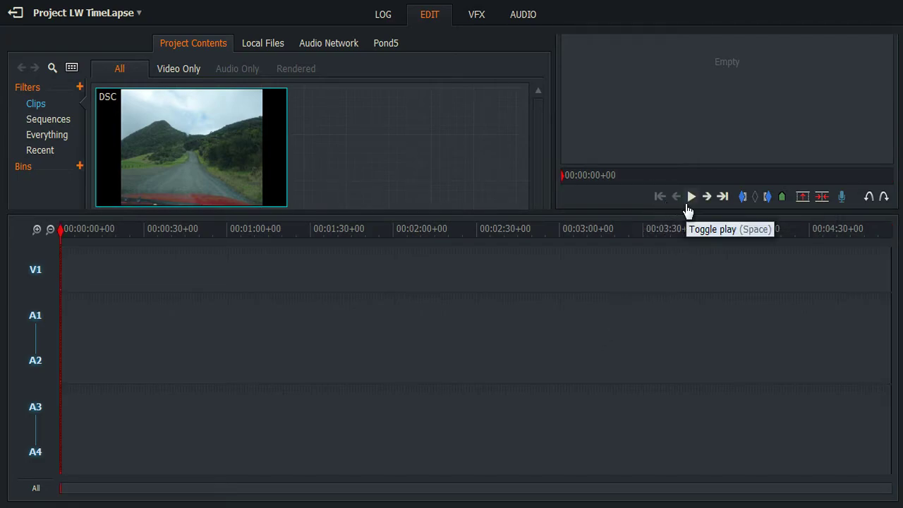
# Mark an in point at the start and an out point at the end of Sequence #1
pyautogui.click(746, 201)
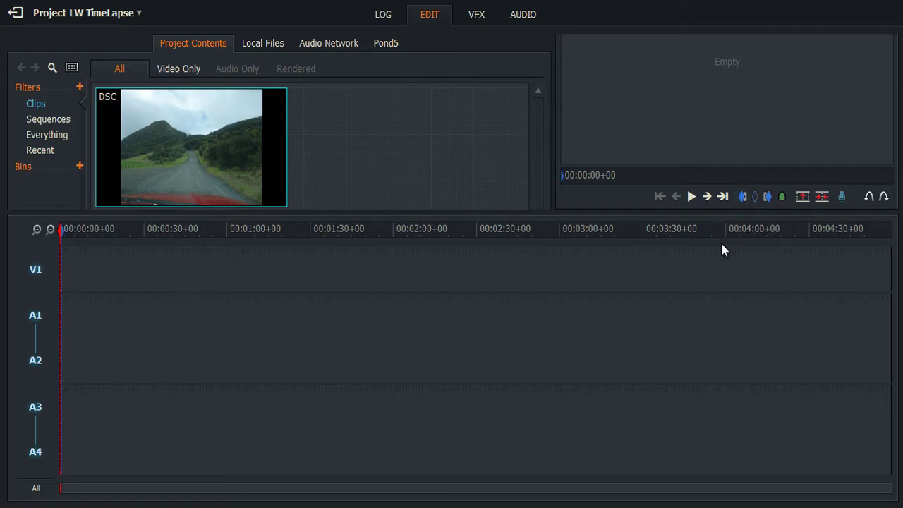
pyautogui.click(721, 197)
pyautogui.click(767, 199)
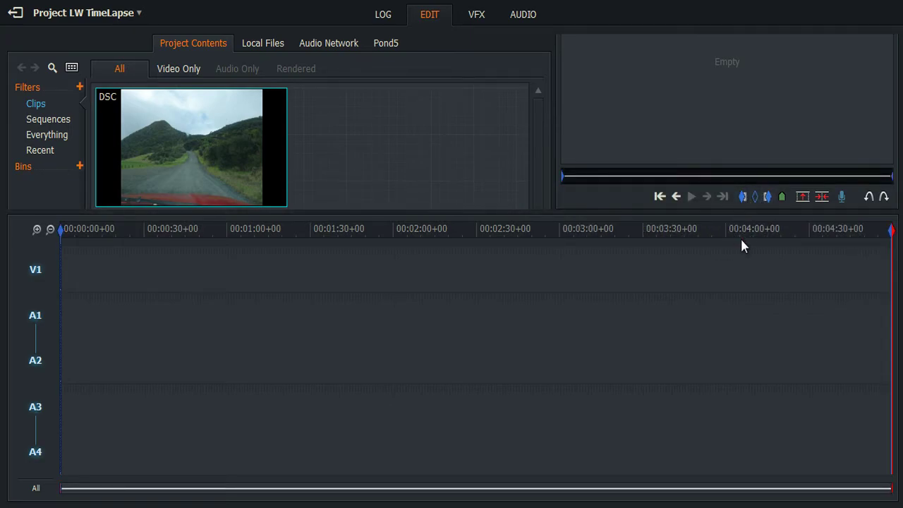
pyautogui.rightClick(731, 257)
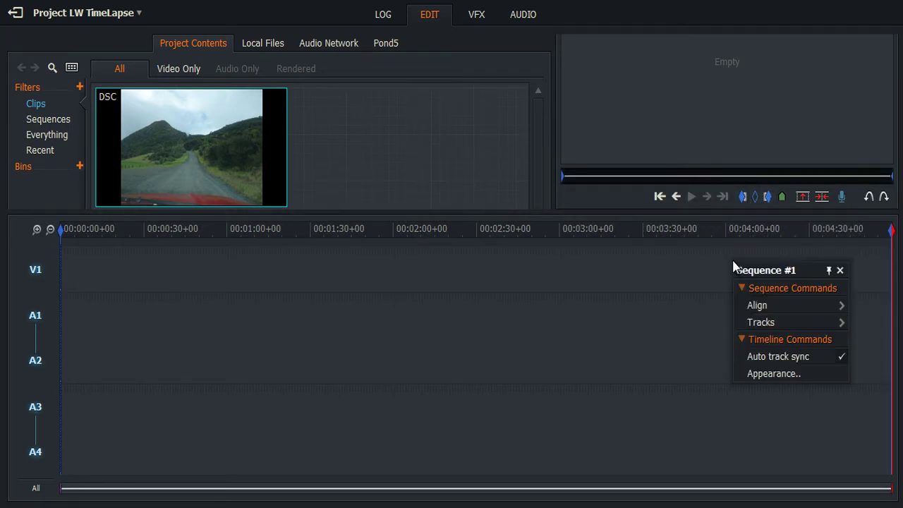
pyautogui.rightClick(661, 277)
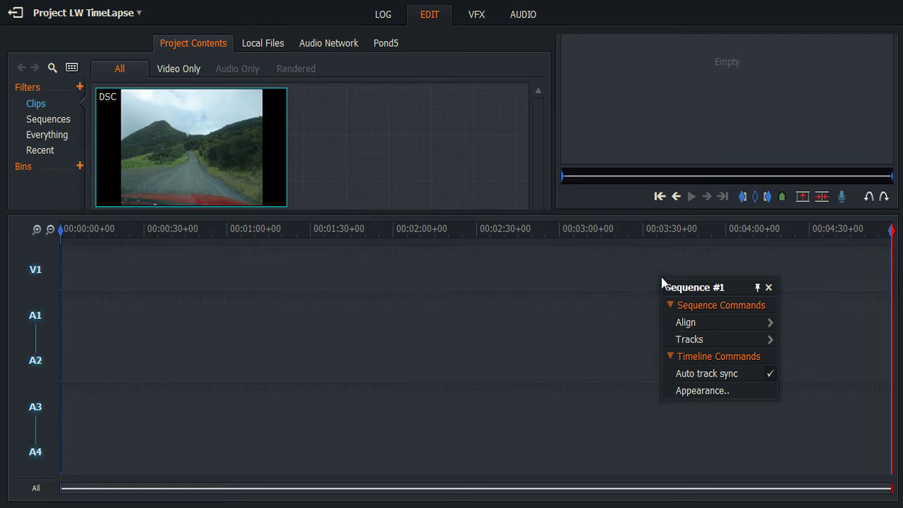
# Place the DSC clip on track V1 of Sequence #1 and play it through
pyautogui.click(822, 198)
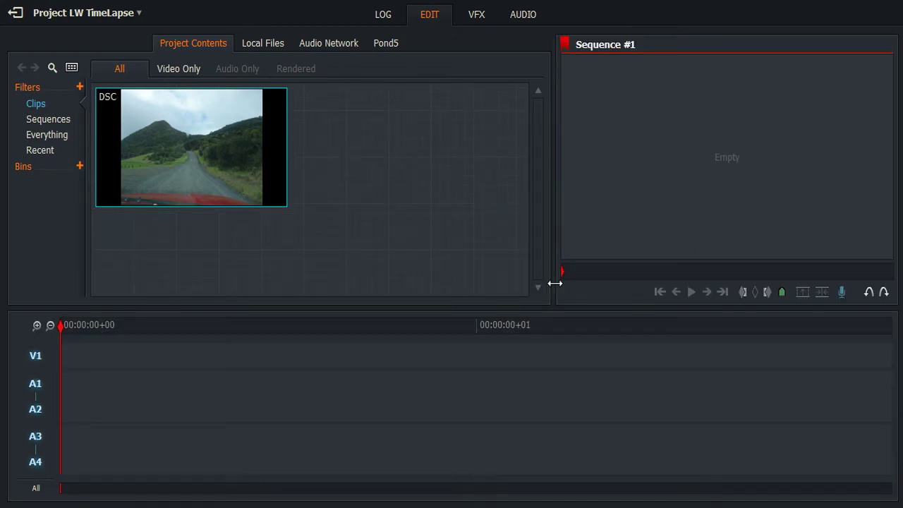
pyautogui.moveTo(248, 201); pyautogui.dragTo(111, 365)
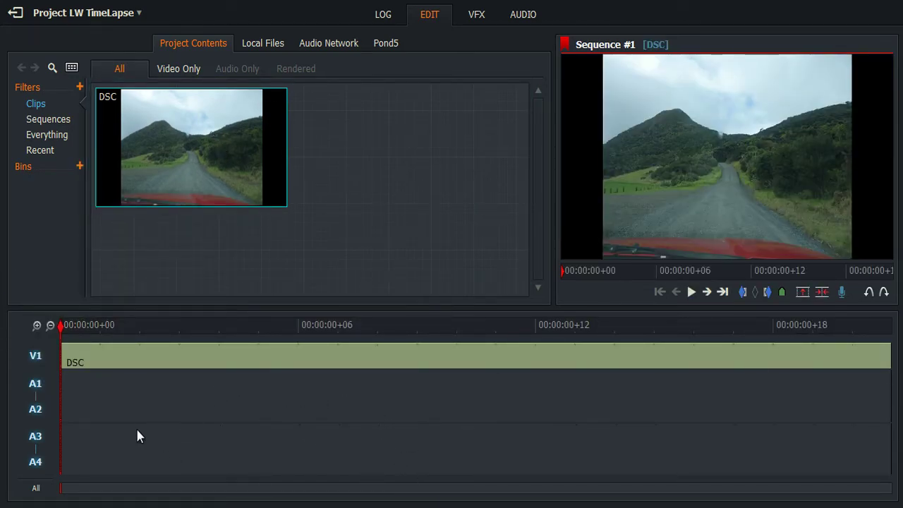
pyautogui.click(692, 295)
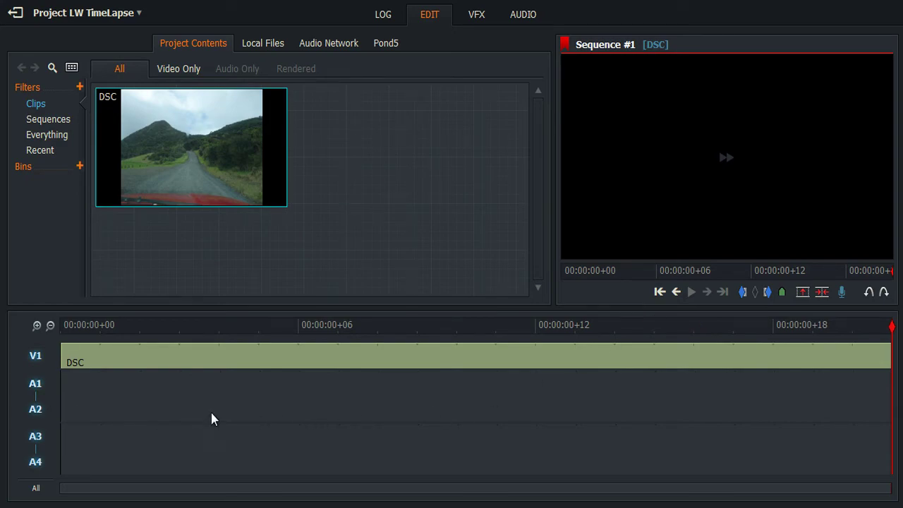
# Apply the 25% speed preset to the DSC clip on V1 and play it back
pyautogui.rightClick(540, 366)
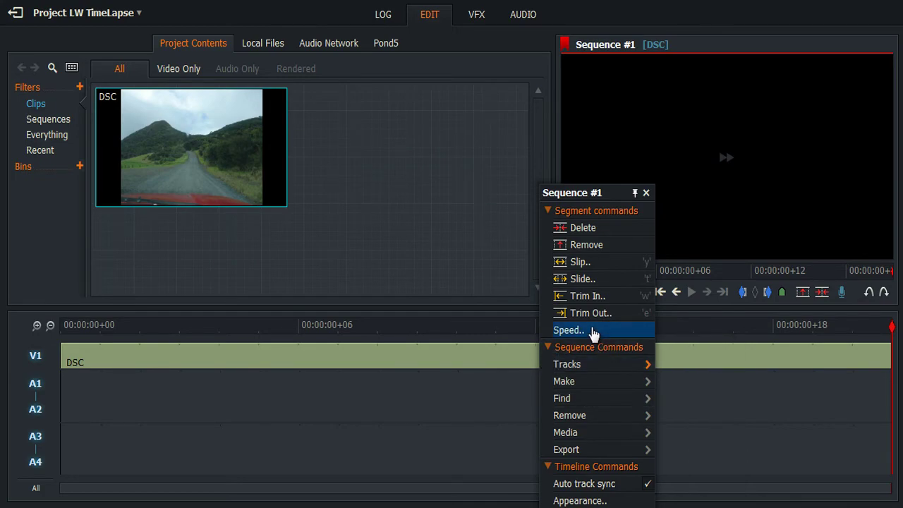
pyautogui.click(593, 332)
pyautogui.click(561, 254)
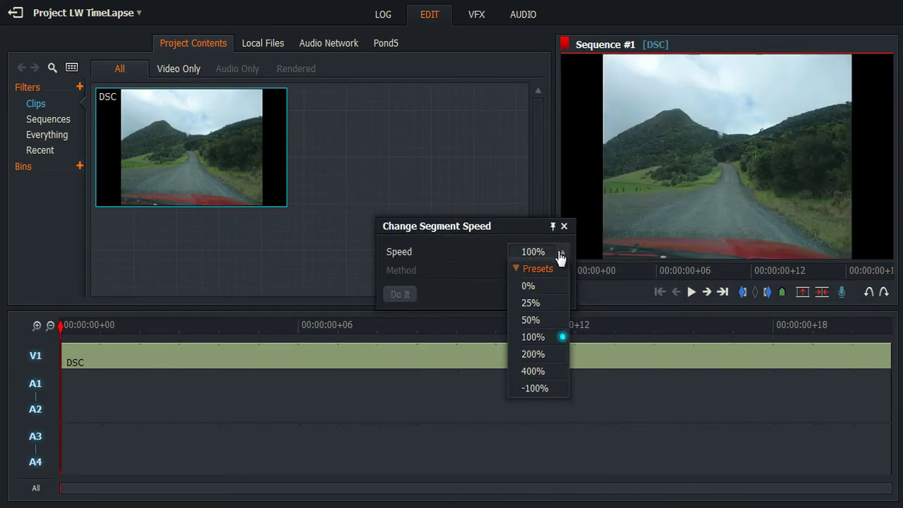
pyautogui.click(544, 303)
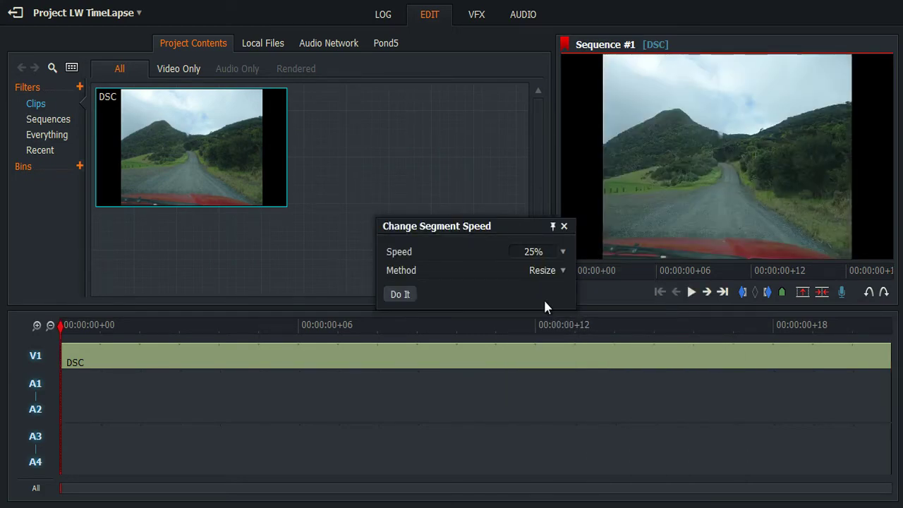
pyautogui.click(400, 295)
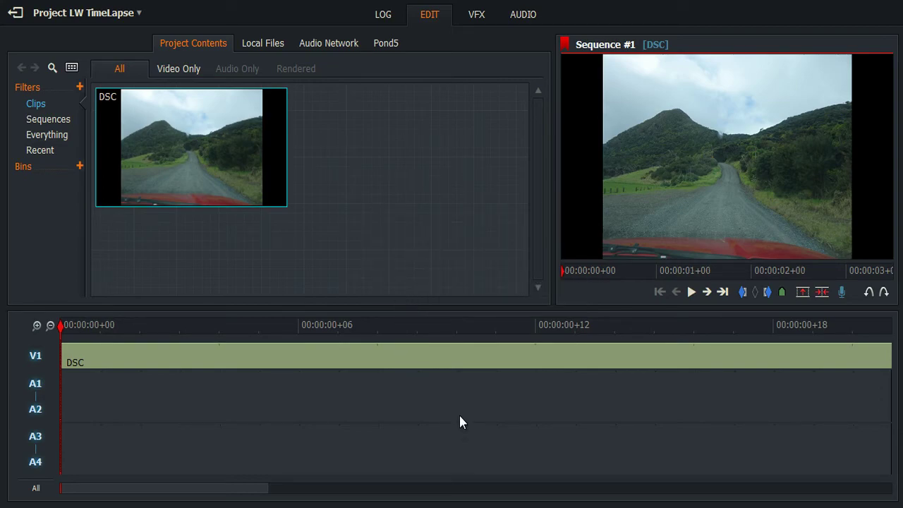
pyautogui.click(691, 291)
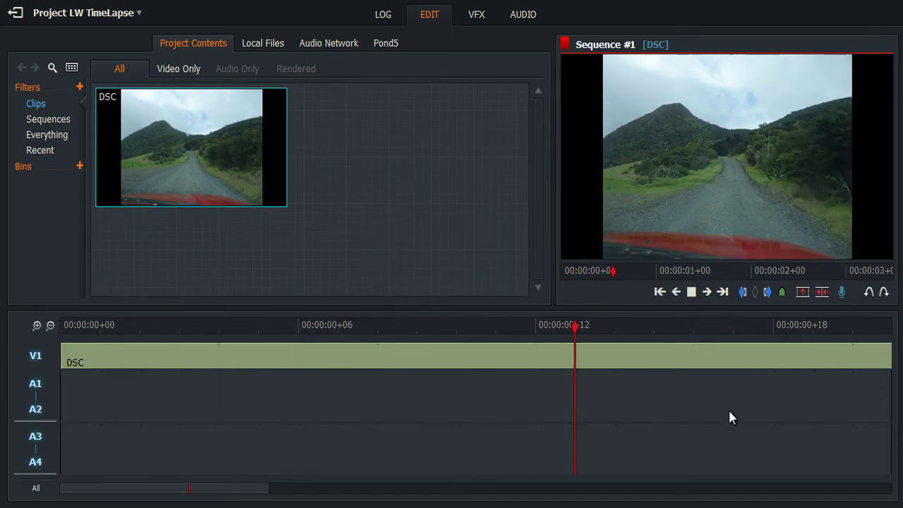